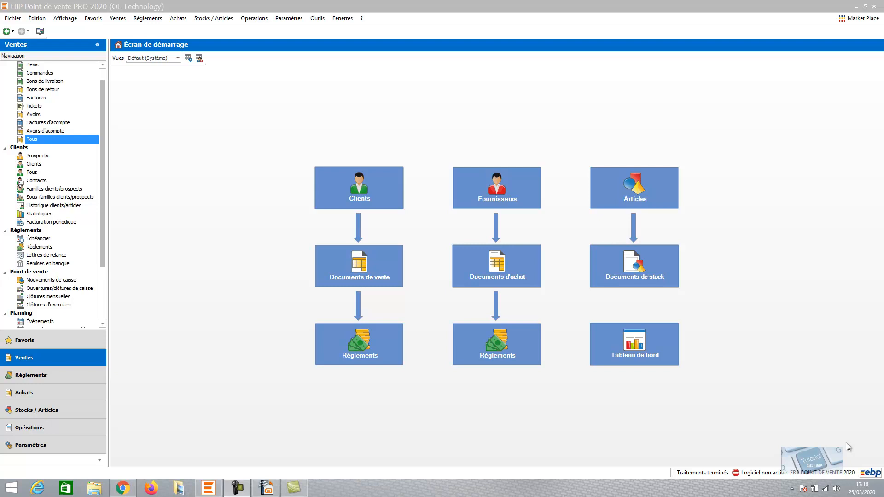
Open the sales documents list, view the existing quote, and close it
click(378, 268)
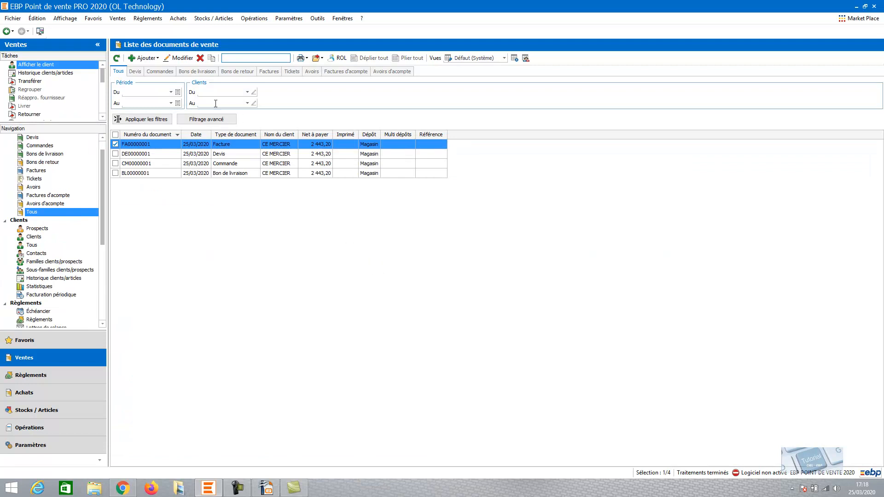
click(185, 154)
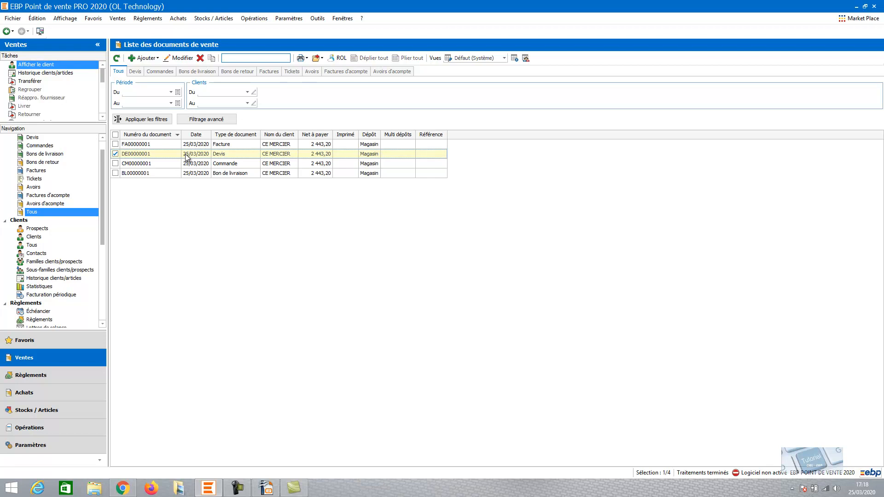
double_click(185, 154)
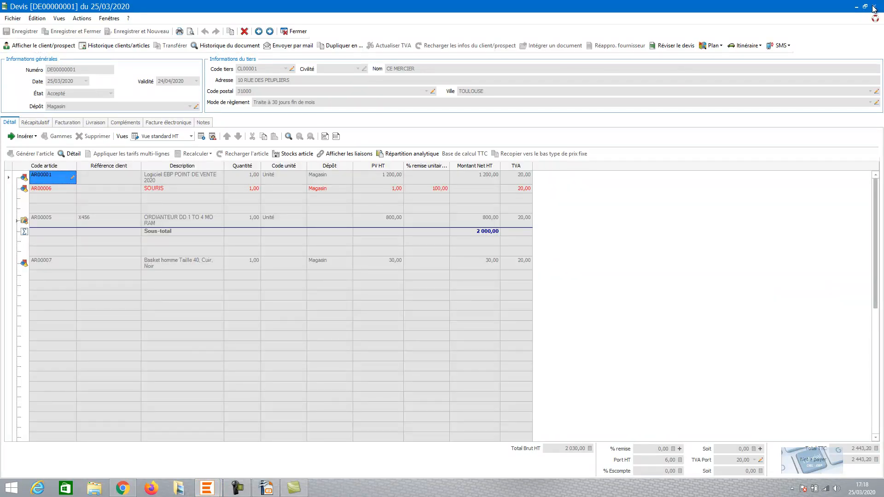
click(874, 7)
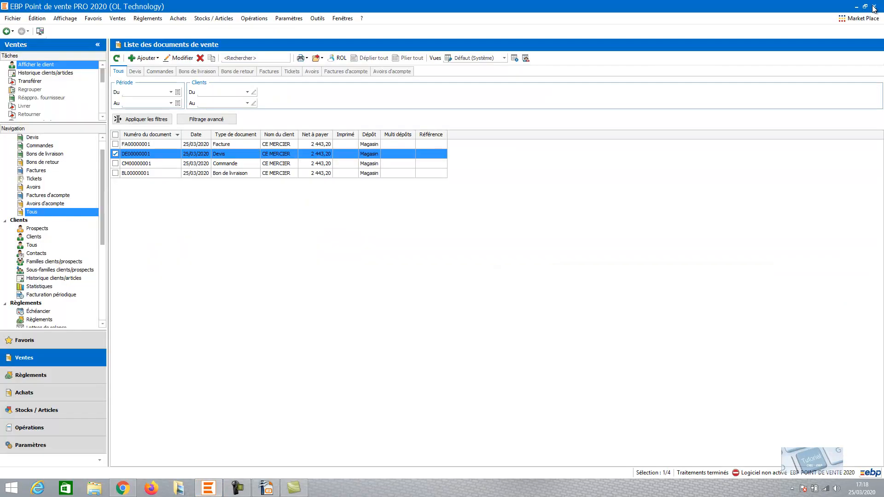
Create a new quote for the existing customer with article AR00005 and enter "Acompte 30 %" as the client reference on an empty line
click(148, 60)
click(148, 73)
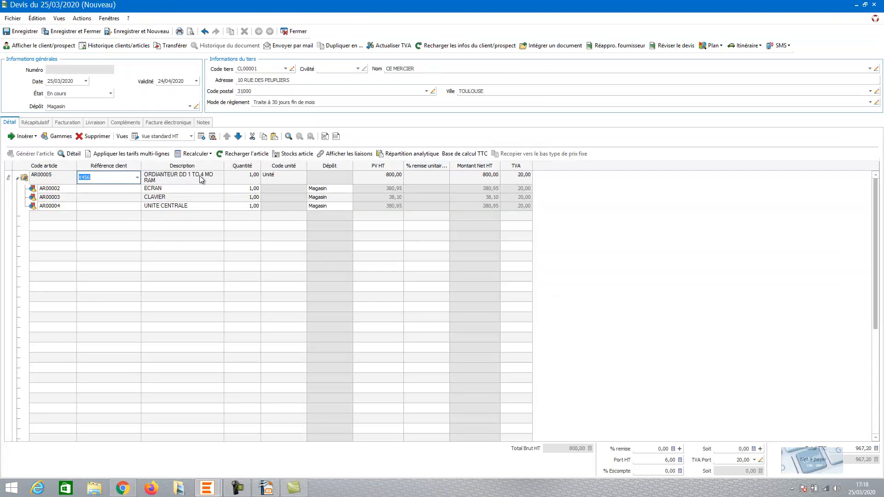
click(103, 236)
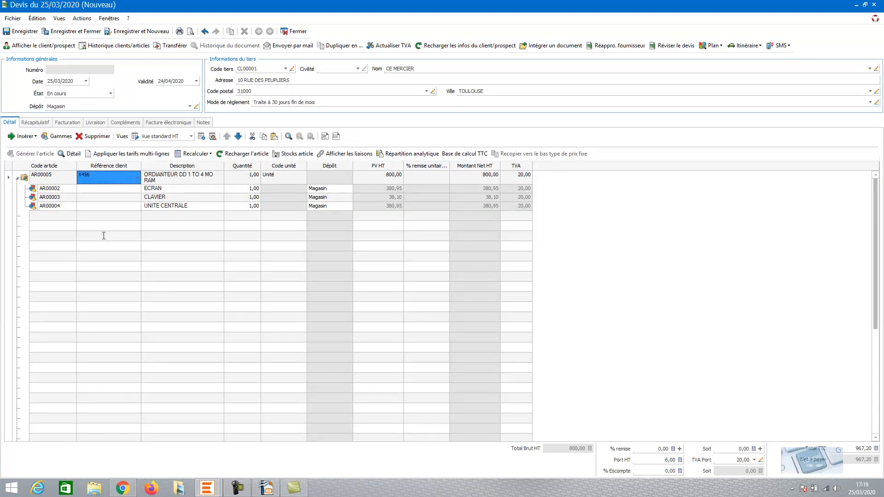
text(A)
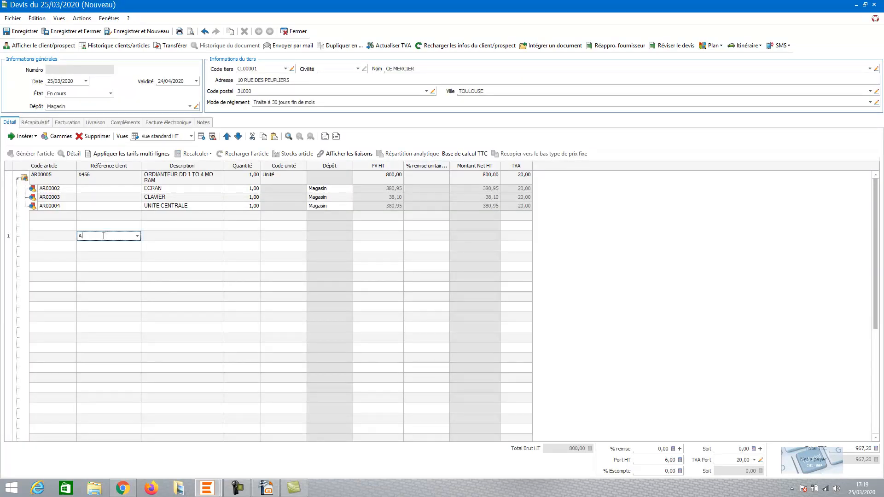
text(compte 30 %)
Set the deposit to 30 % in the quote's summary, save the quote and close it
click(35, 122)
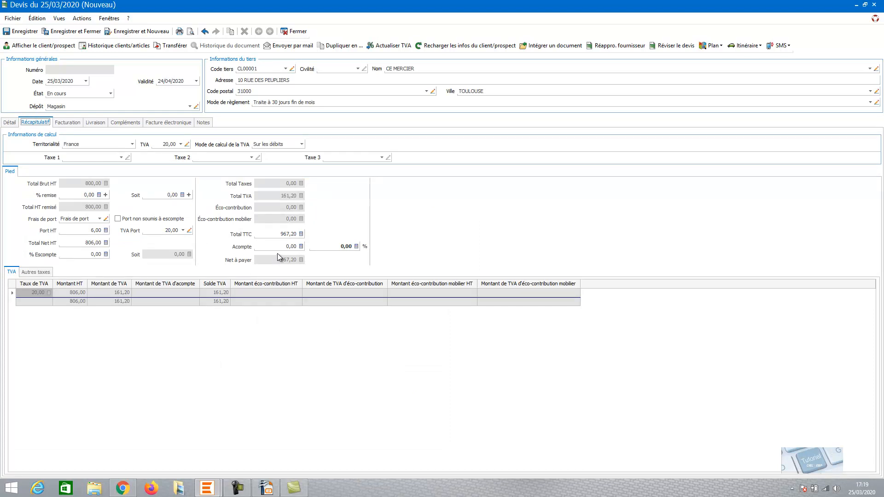
click(325, 247)
text(30)
key(Tab)
click(26, 31)
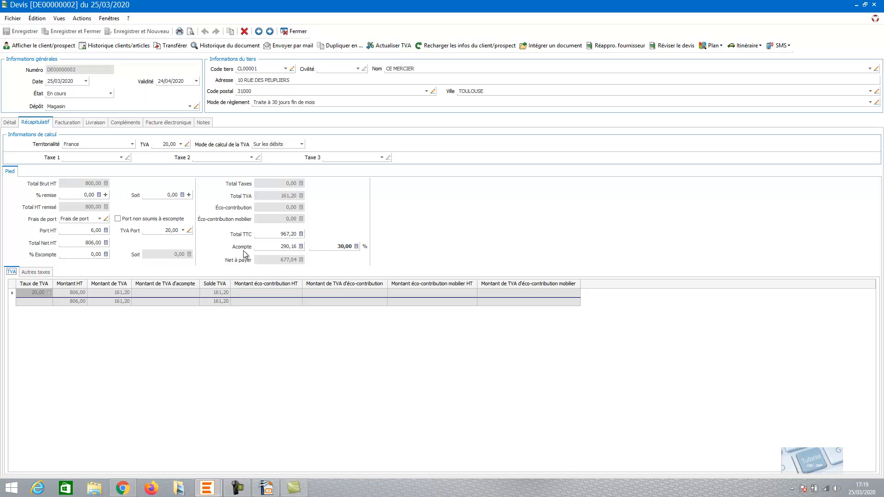
click(285, 31)
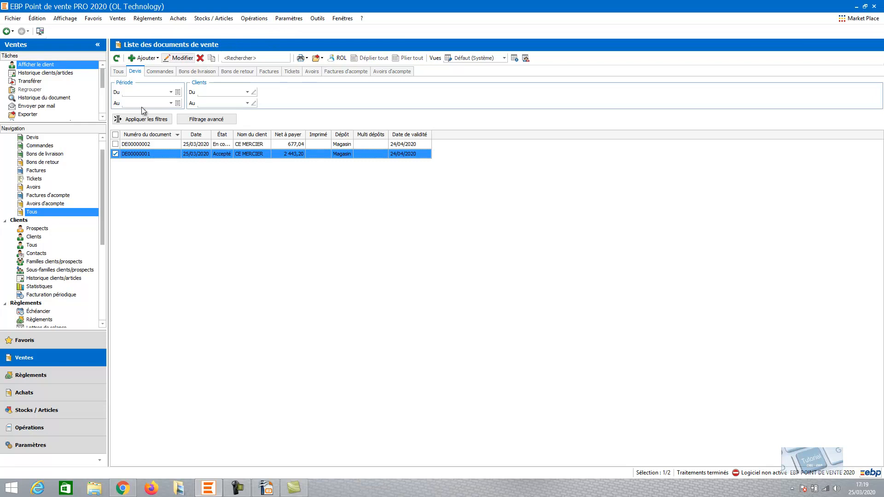
Transfer the new quote to an order, accepting the 290,16 € deposit by Chèque at BNP with its payment generated
click(147, 144)
right_click(147, 147)
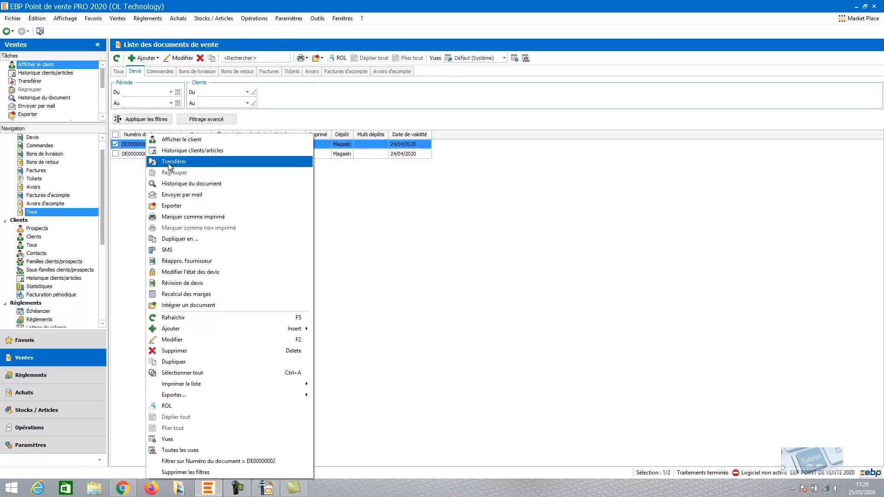
click(170, 162)
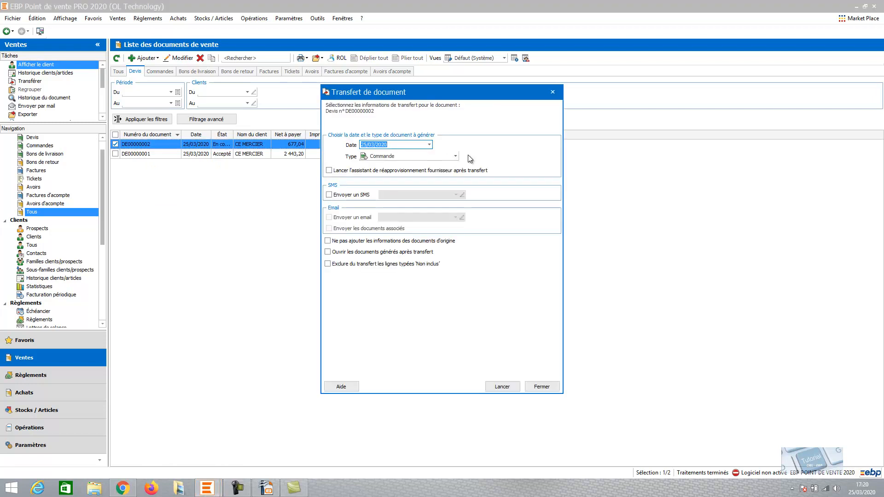
click(501, 386)
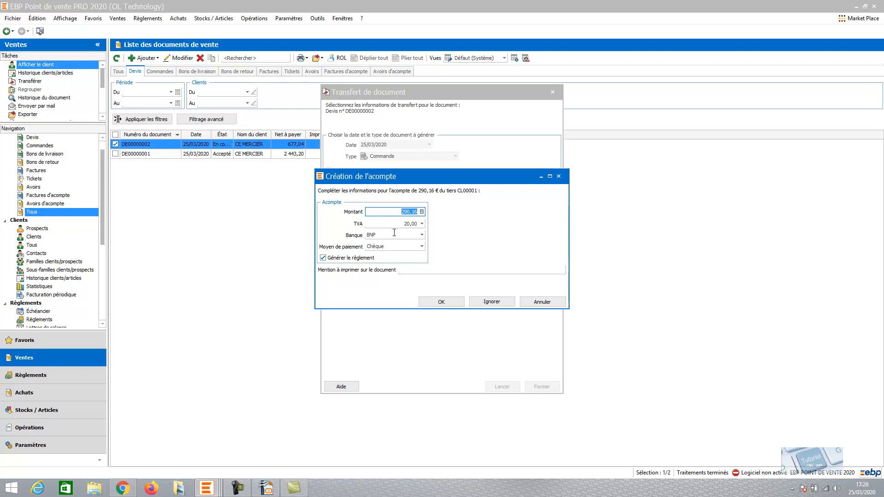
click(435, 300)
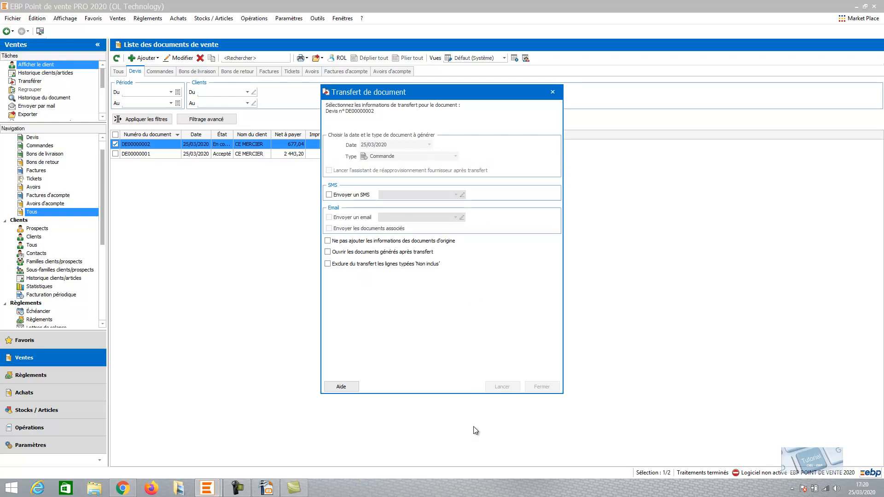
click(546, 312)
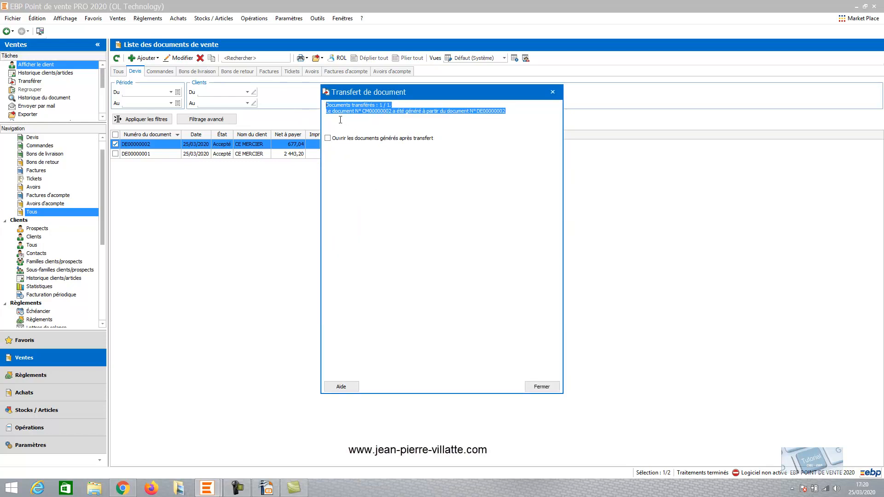
Have the generated order opened after the transfer, check its deposits and summary, and close it
click(328, 139)
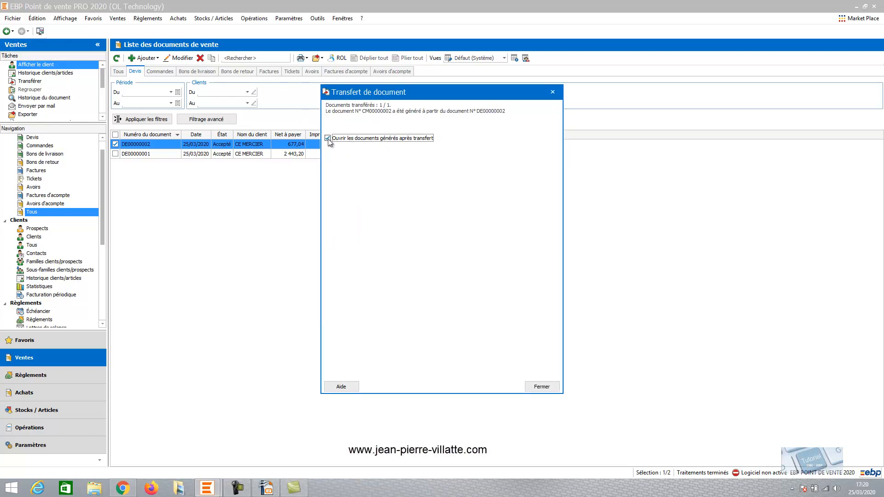
click(550, 387)
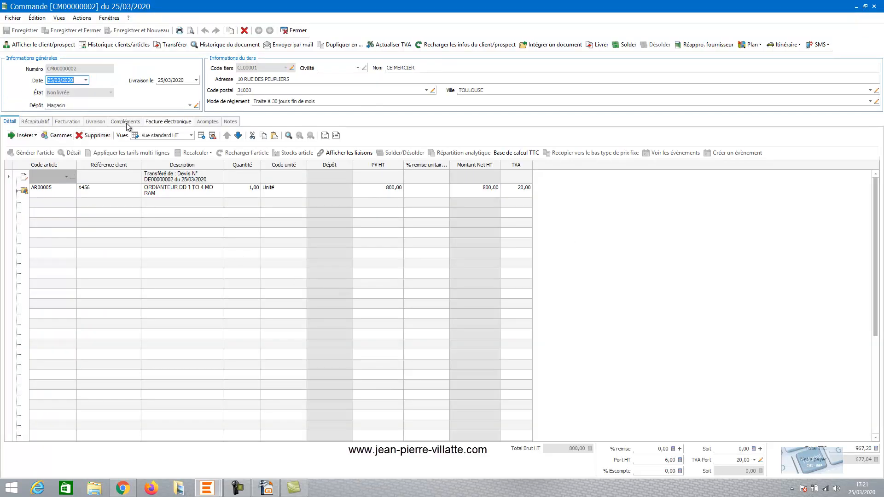
click(208, 122)
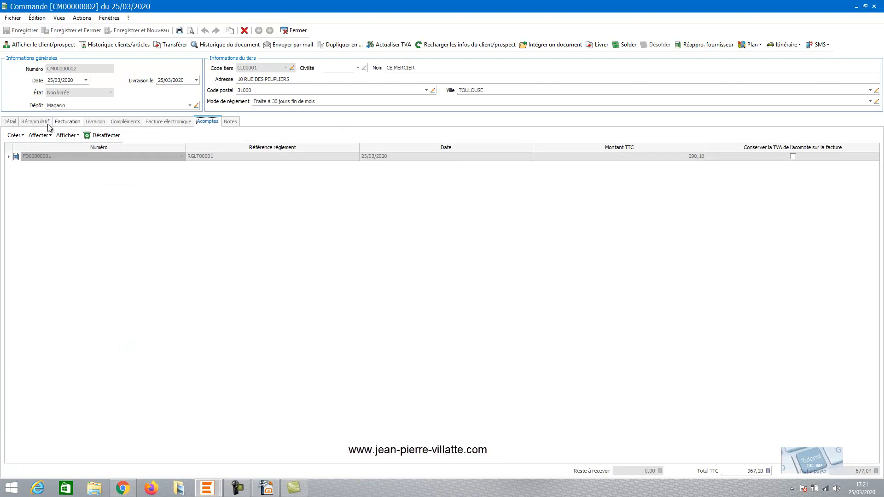
click(26, 122)
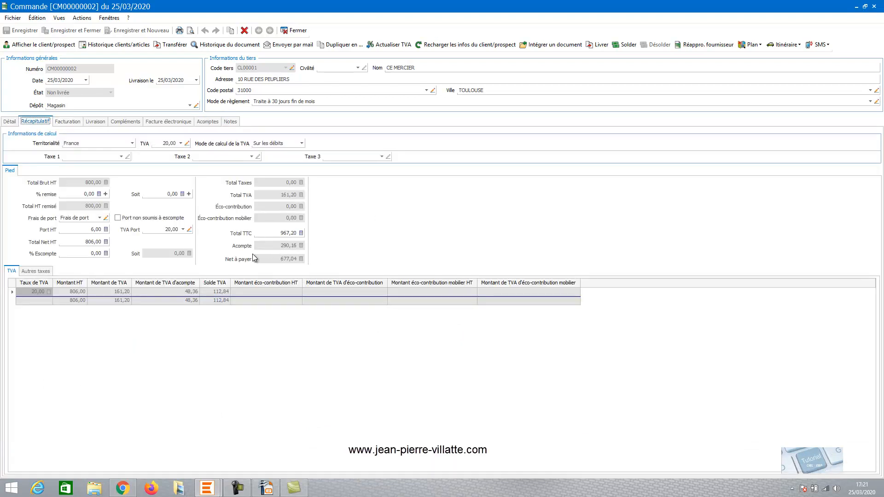
click(299, 31)
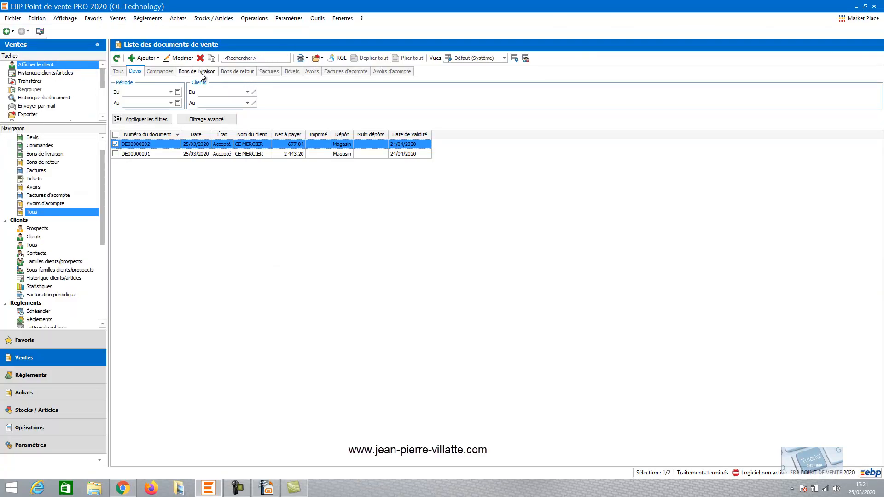
Create a new deposit invoice for the existing customer with Chèque as the payment method
click(346, 71)
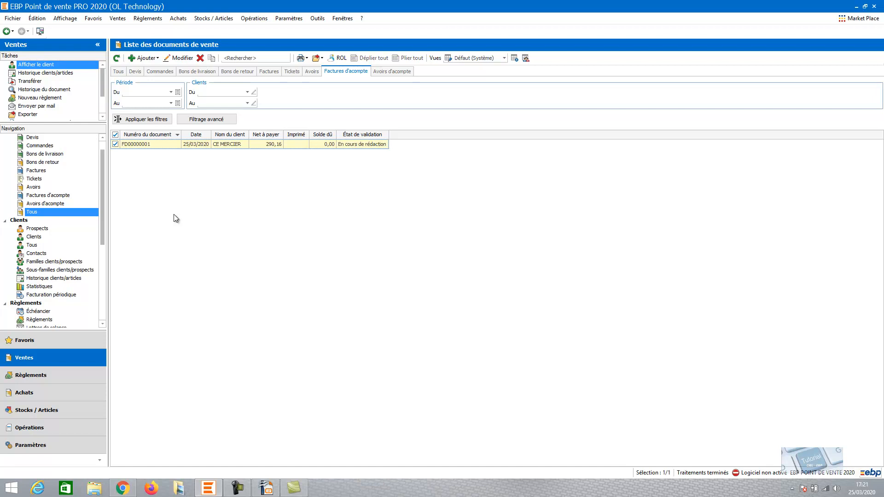
click(147, 59)
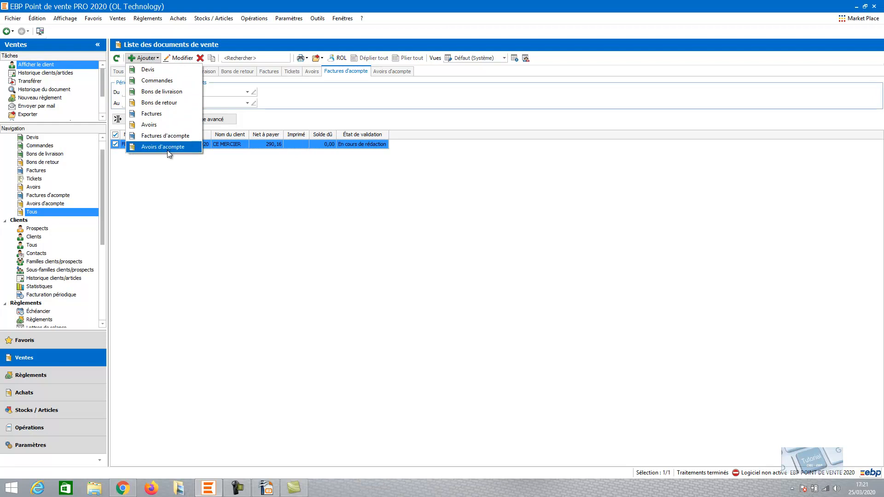
click(162, 136)
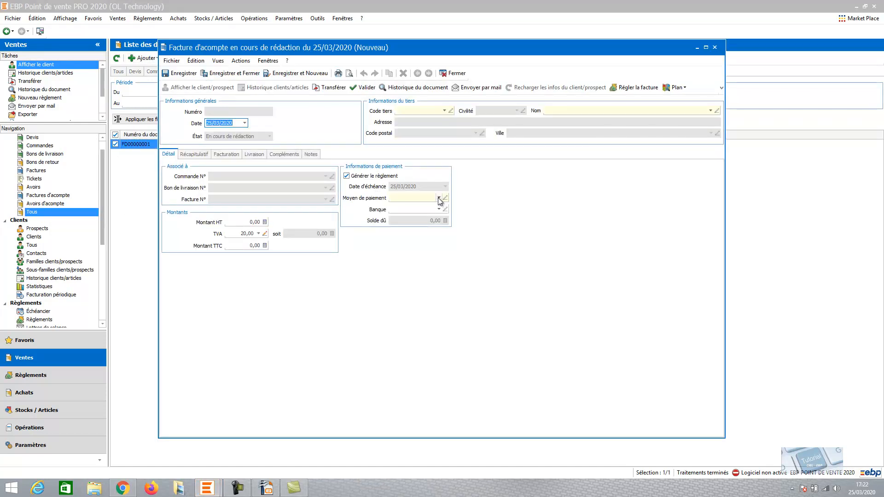
click(445, 111)
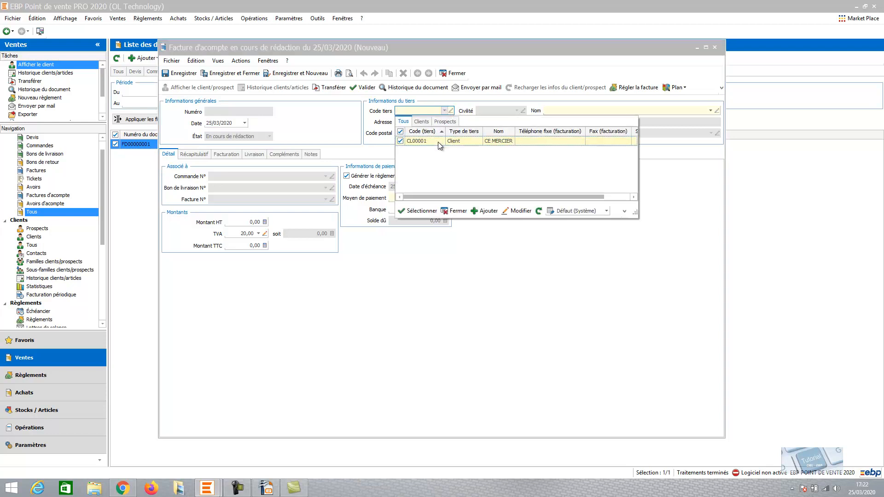
click(438, 142)
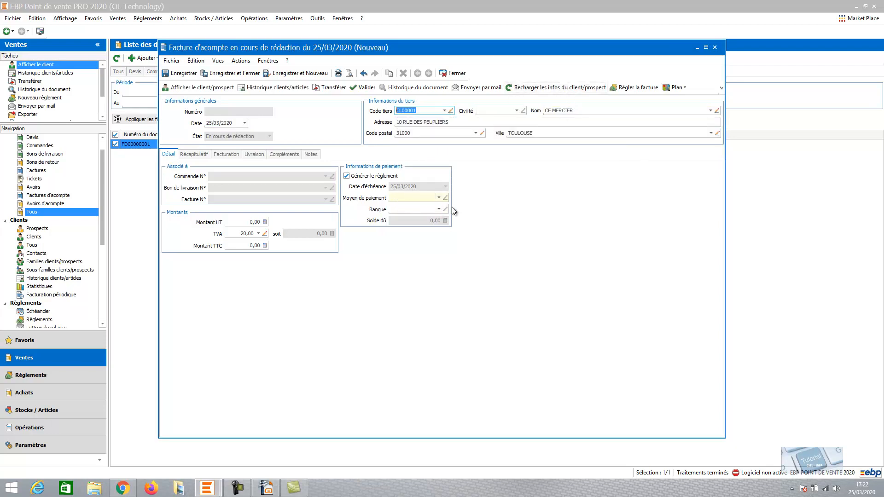
click(439, 197)
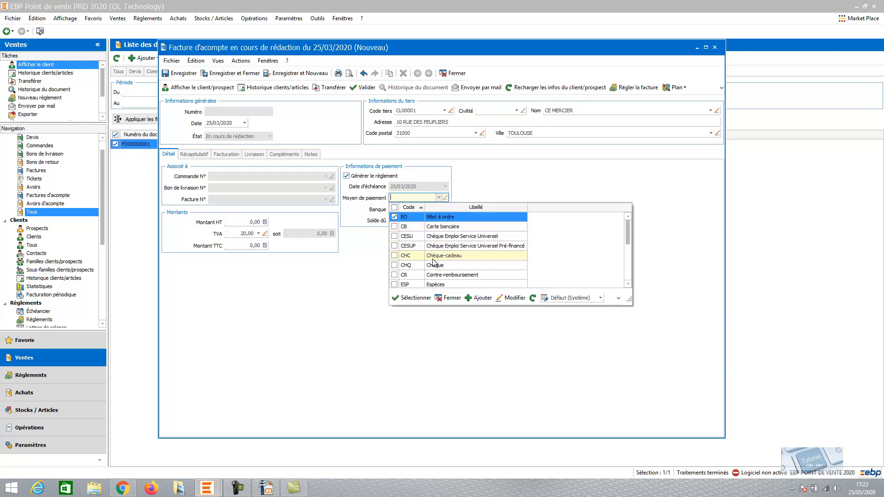
click(435, 265)
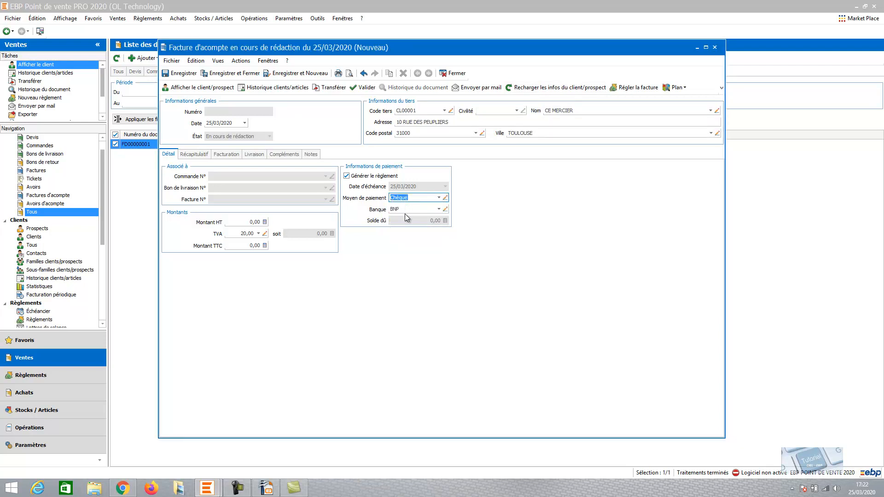
Set the deposit invoice's amount excluding tax to 100, validate it without displaying the generated payment, and close it
click(240, 222)
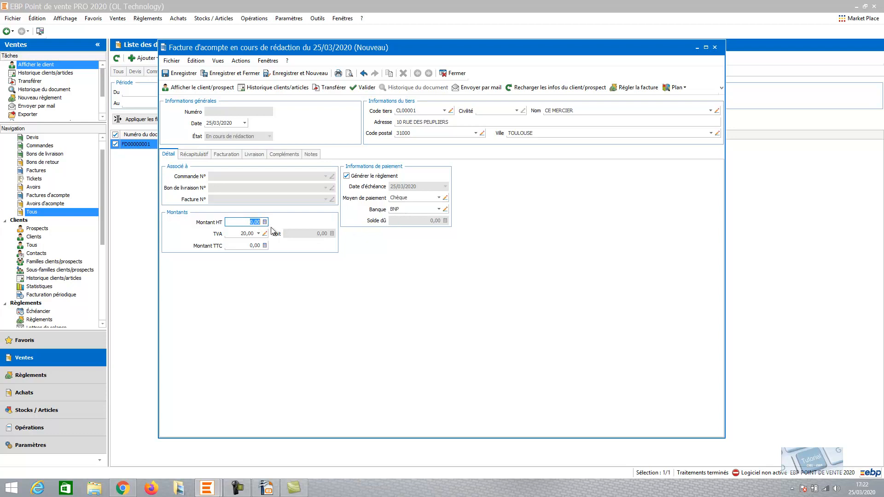
text(100)
click(364, 89)
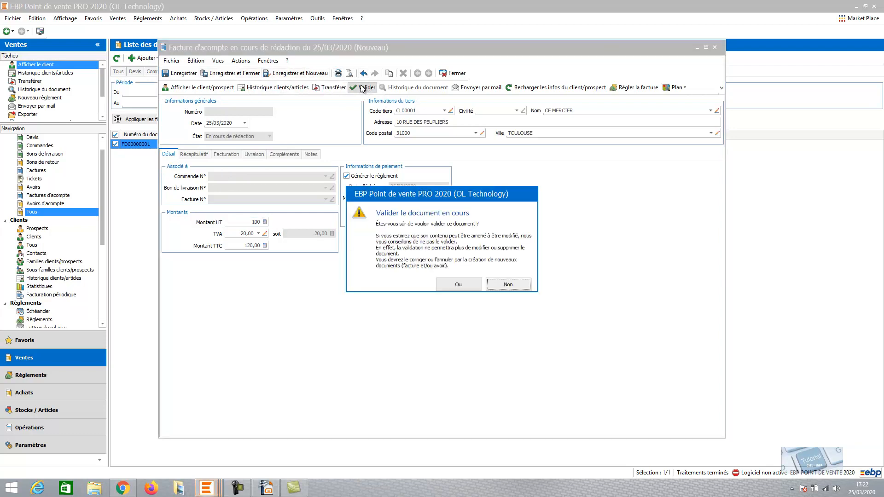
click(460, 285)
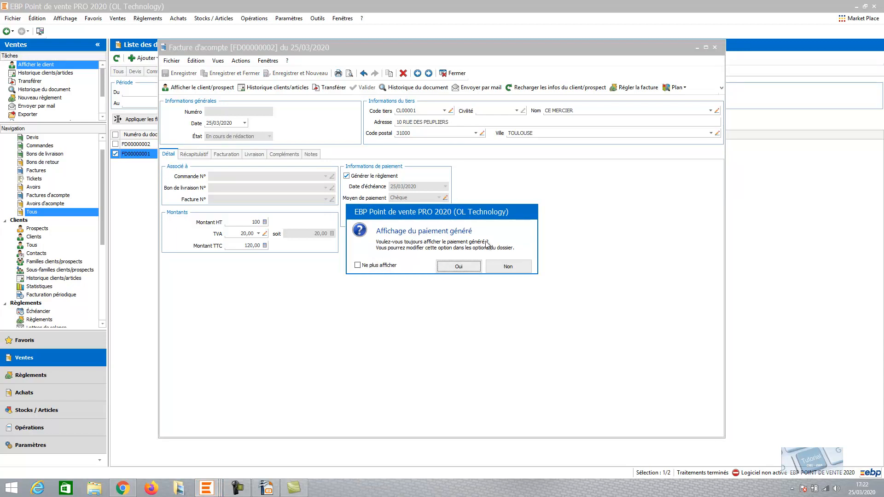
click(521, 267)
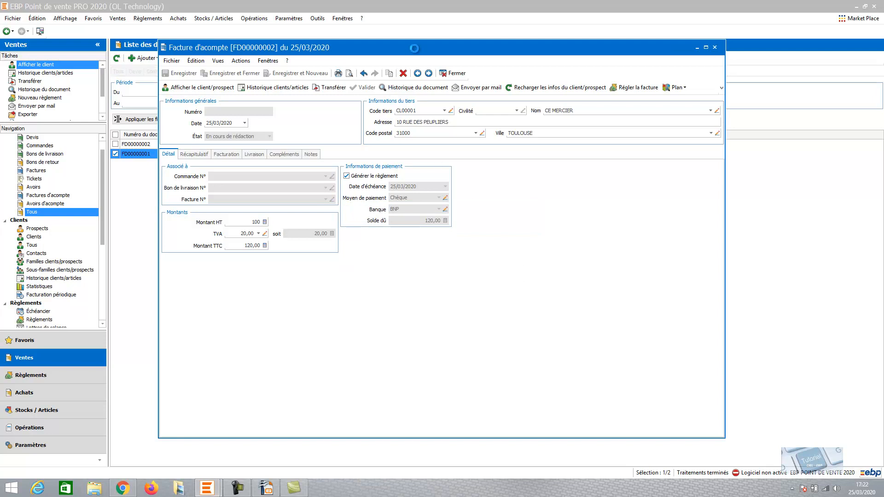
click(454, 74)
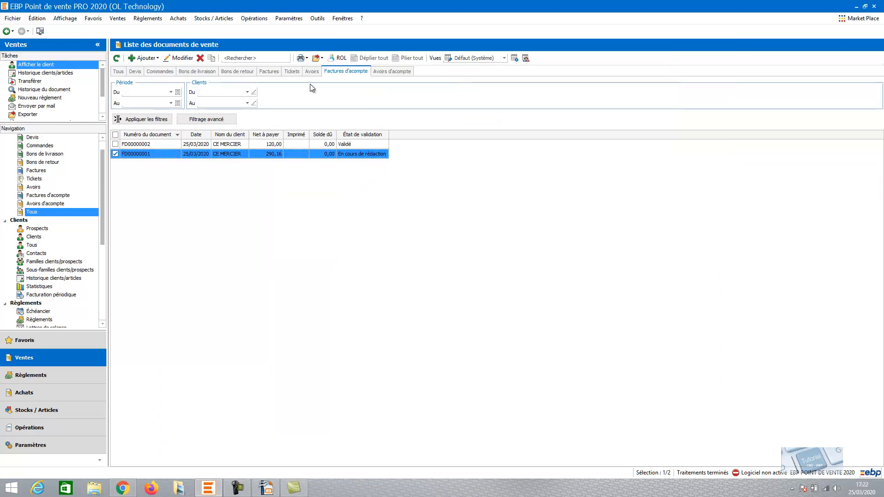
Open the undelivered order from the customer orders list and display its deposits
click(162, 74)
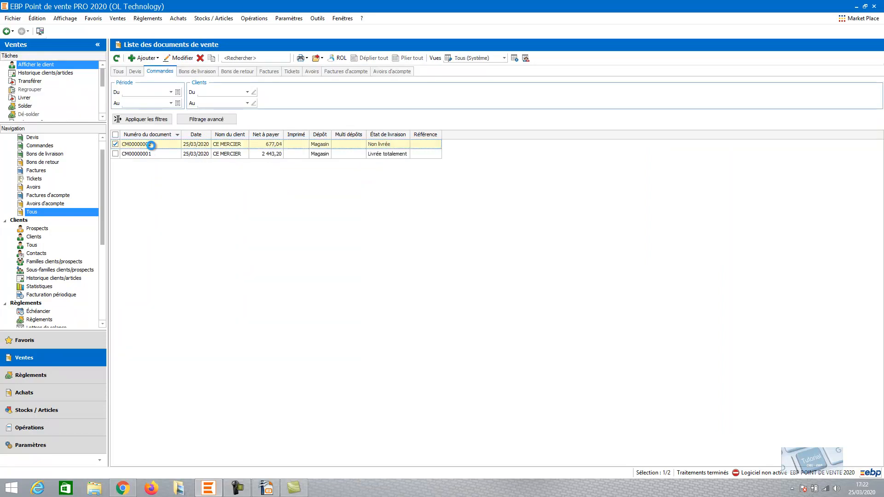
double_click(151, 145)
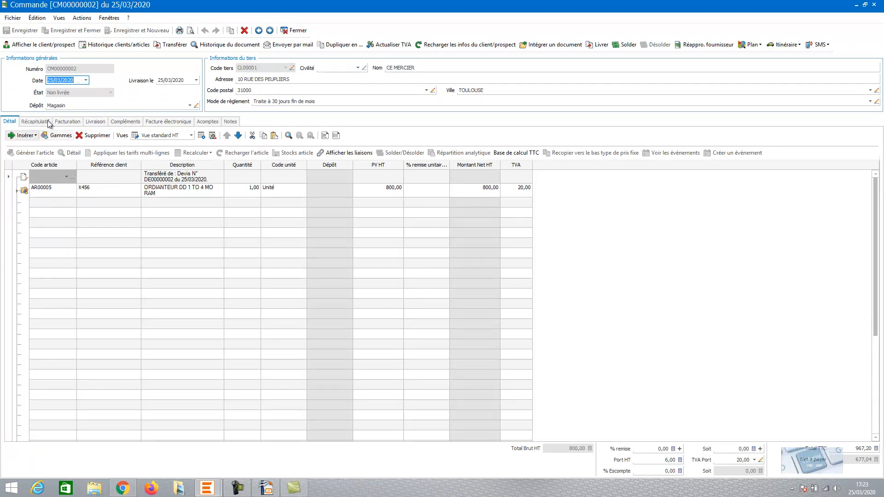
click(125, 122)
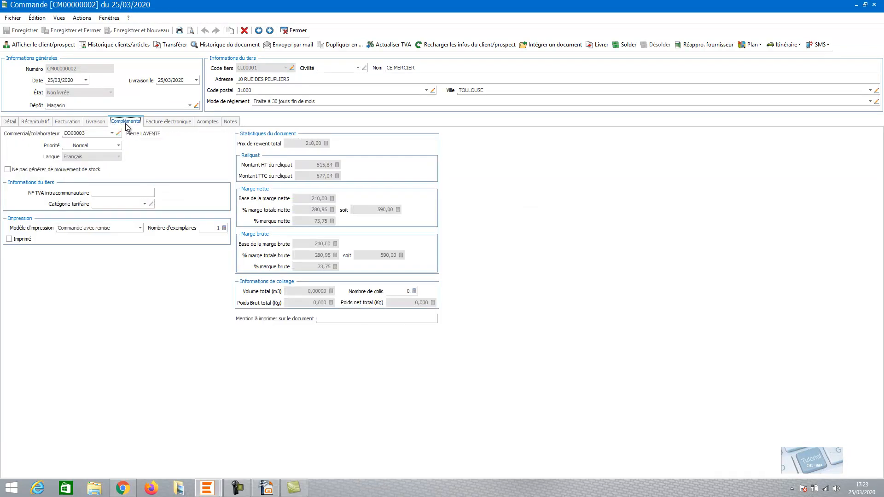
click(216, 125)
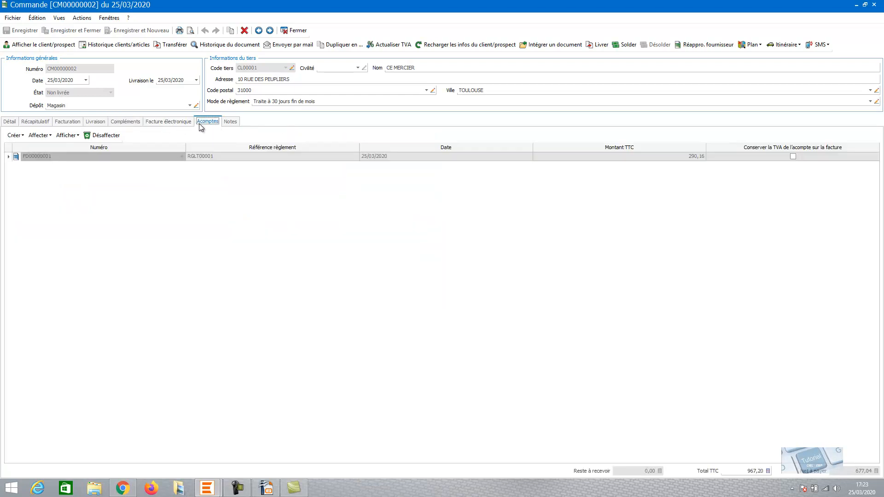
Assign the existing 120,00 deposit invoice to the order, and close the order without saving the changes
click(40, 135)
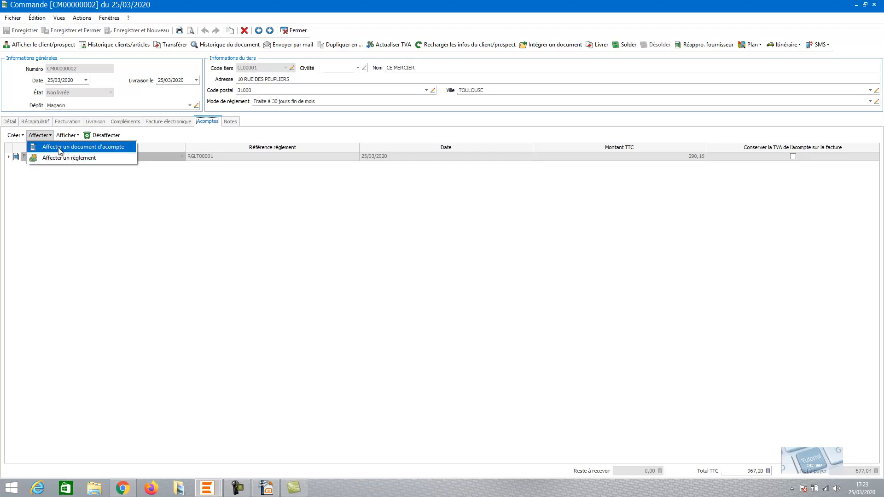
click(58, 147)
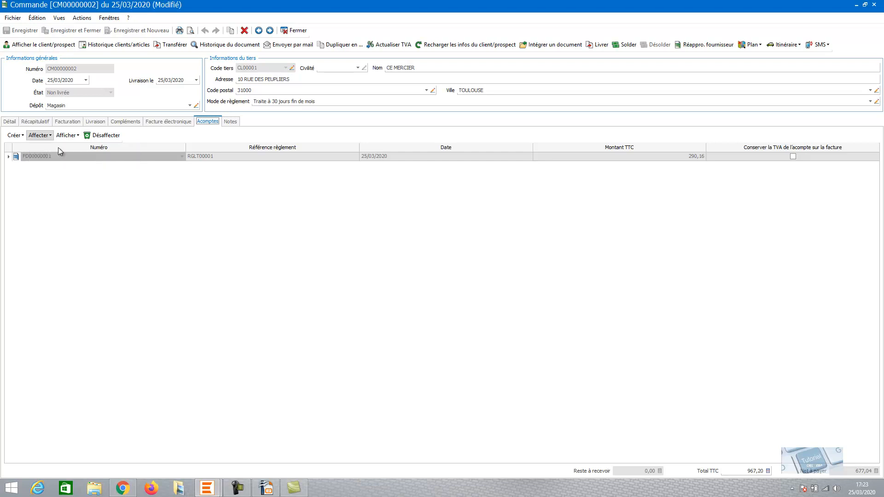
click(83, 166)
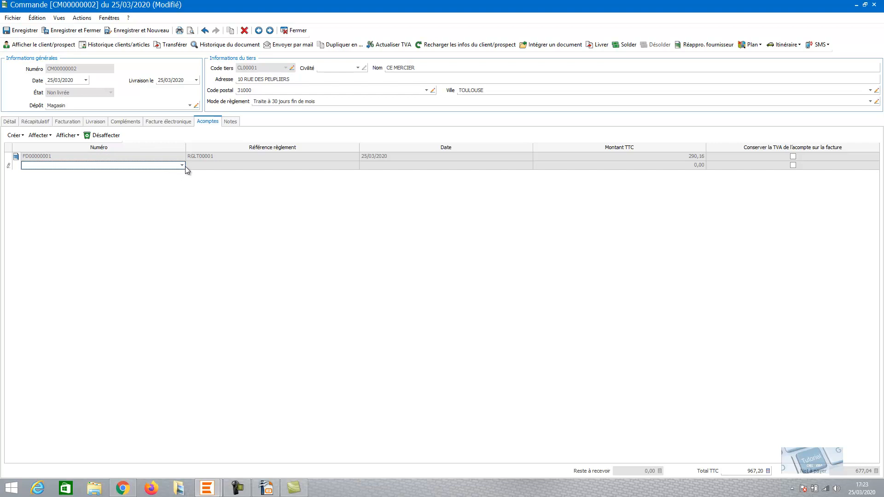
click(183, 166)
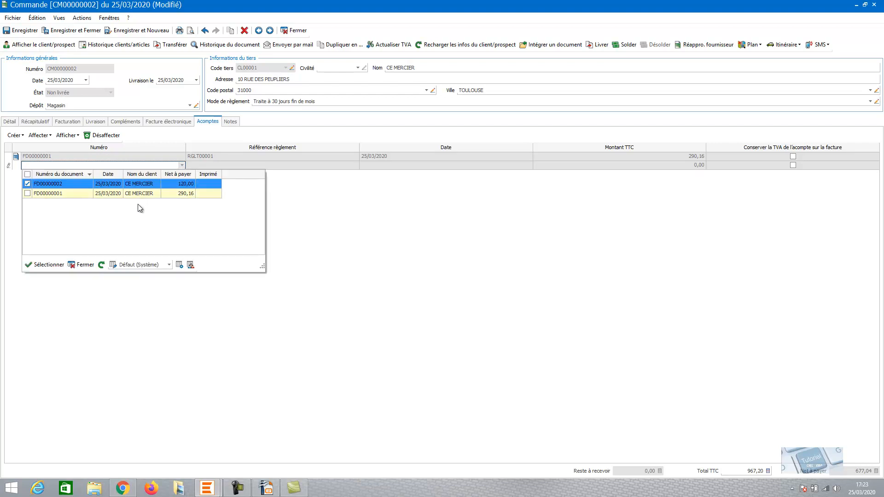
click(127, 185)
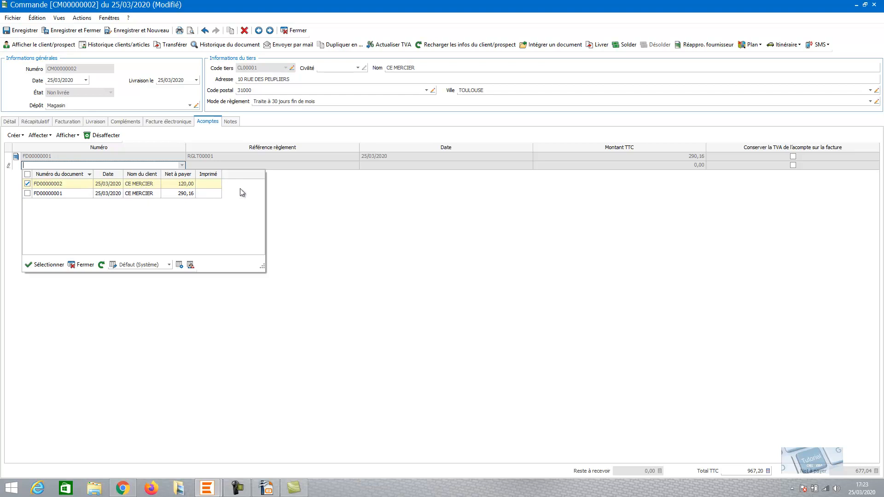
click(294, 198)
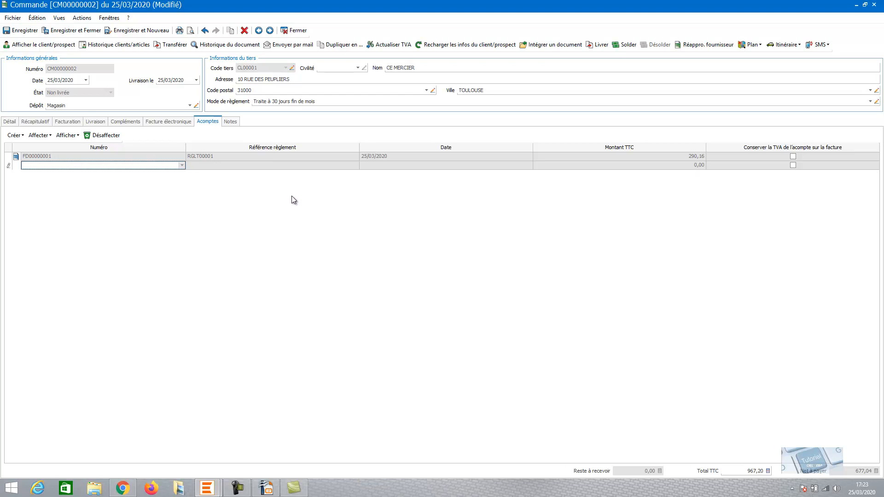
click(298, 31)
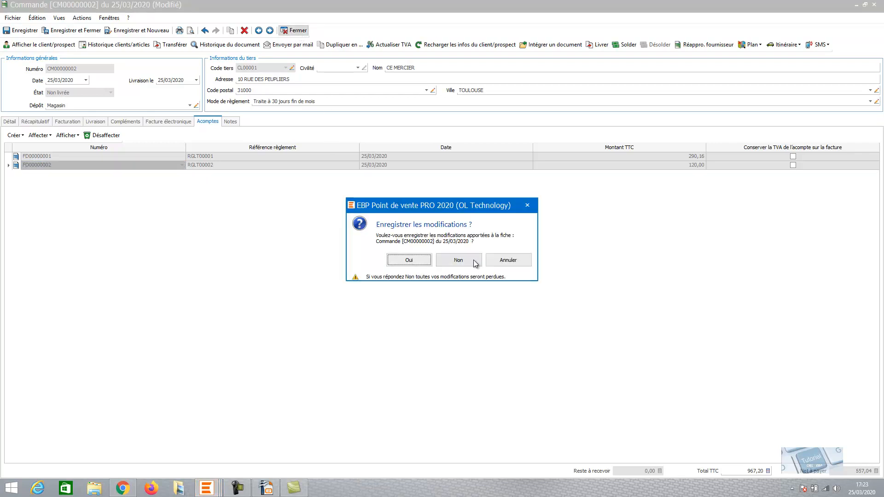
click(458, 261)
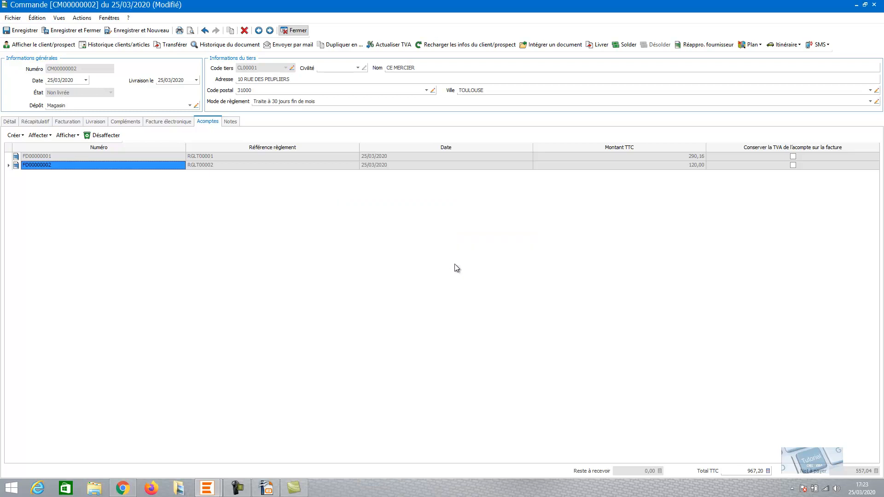